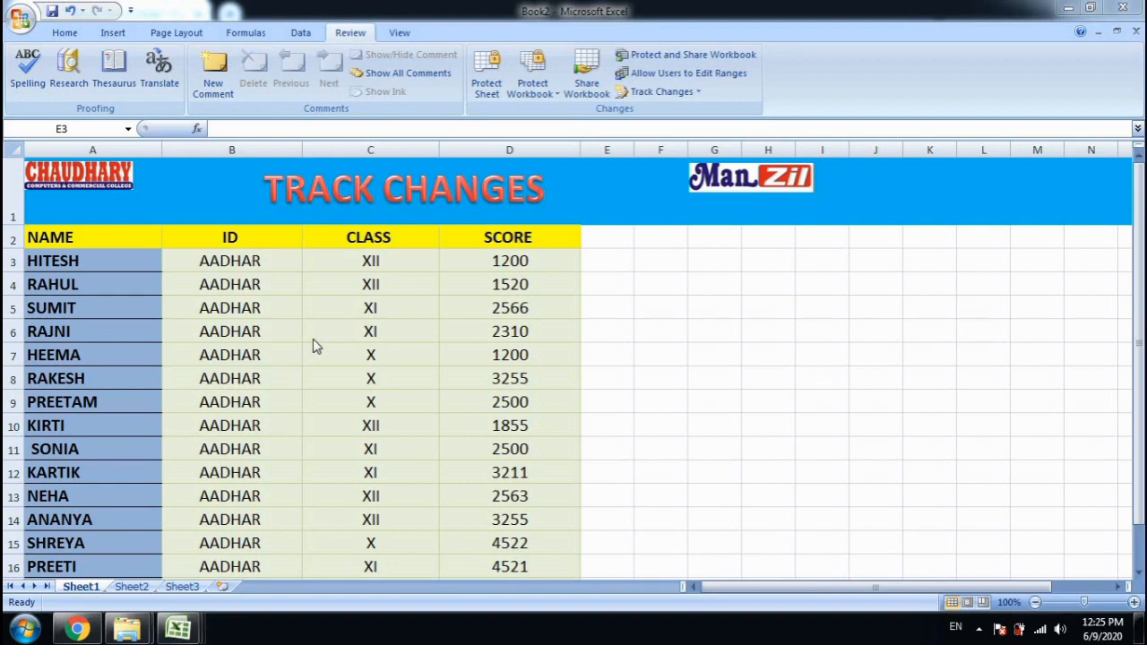
Select cell E6 beside the table and bring up the Protect Sheet settings
left_click(623, 334)
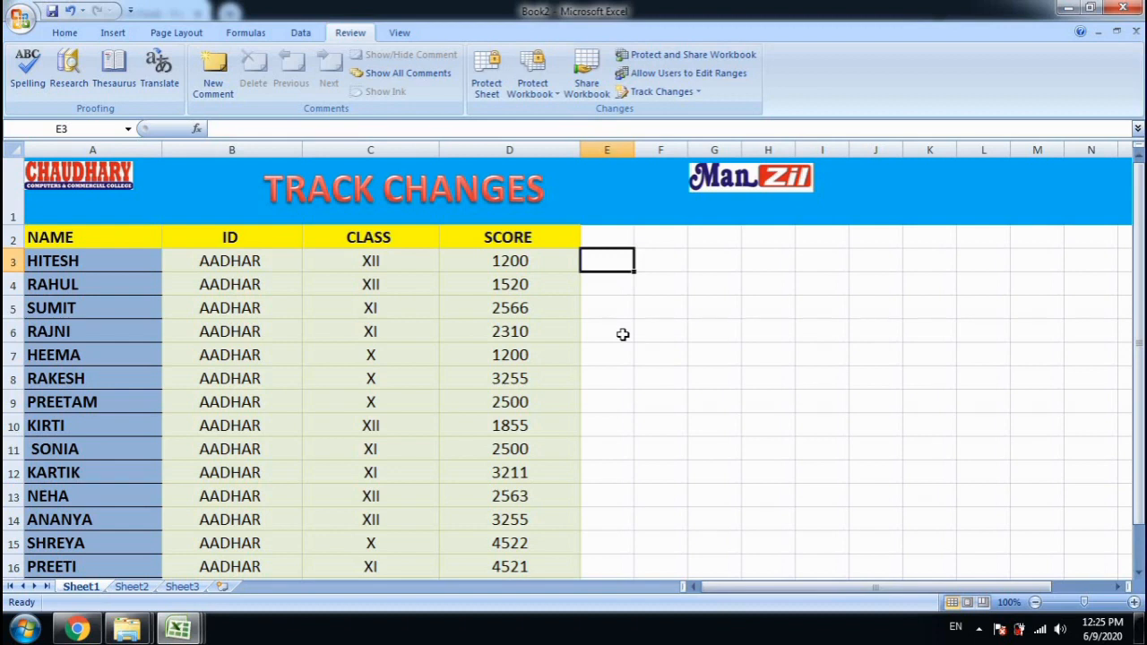
left_click(625, 336)
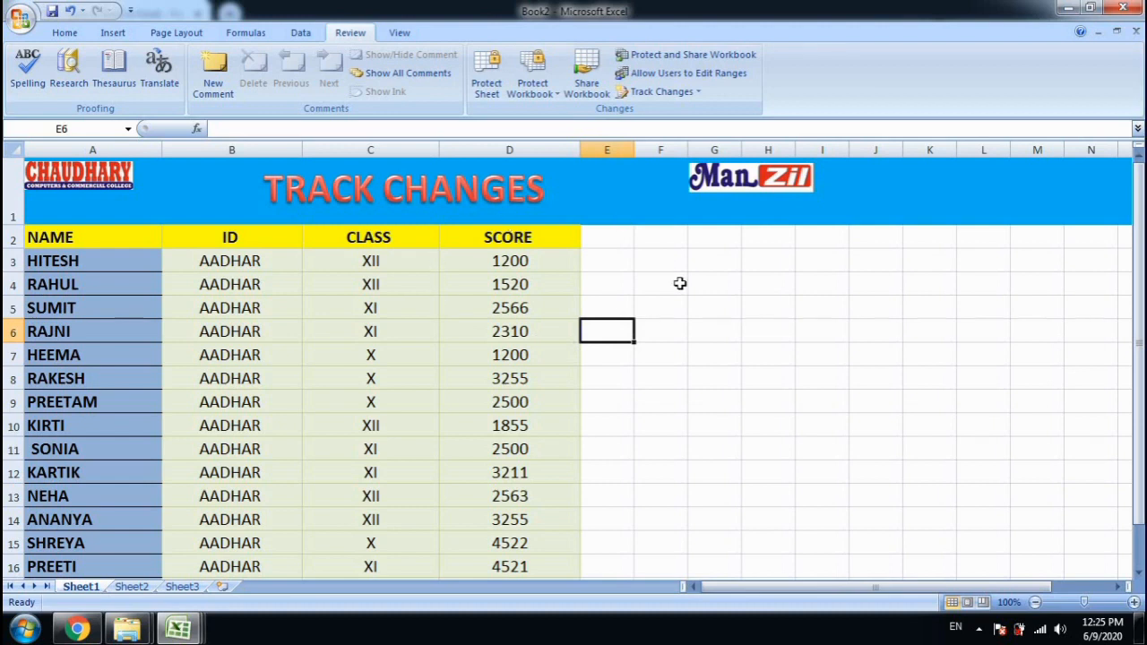
left_click(489, 94)
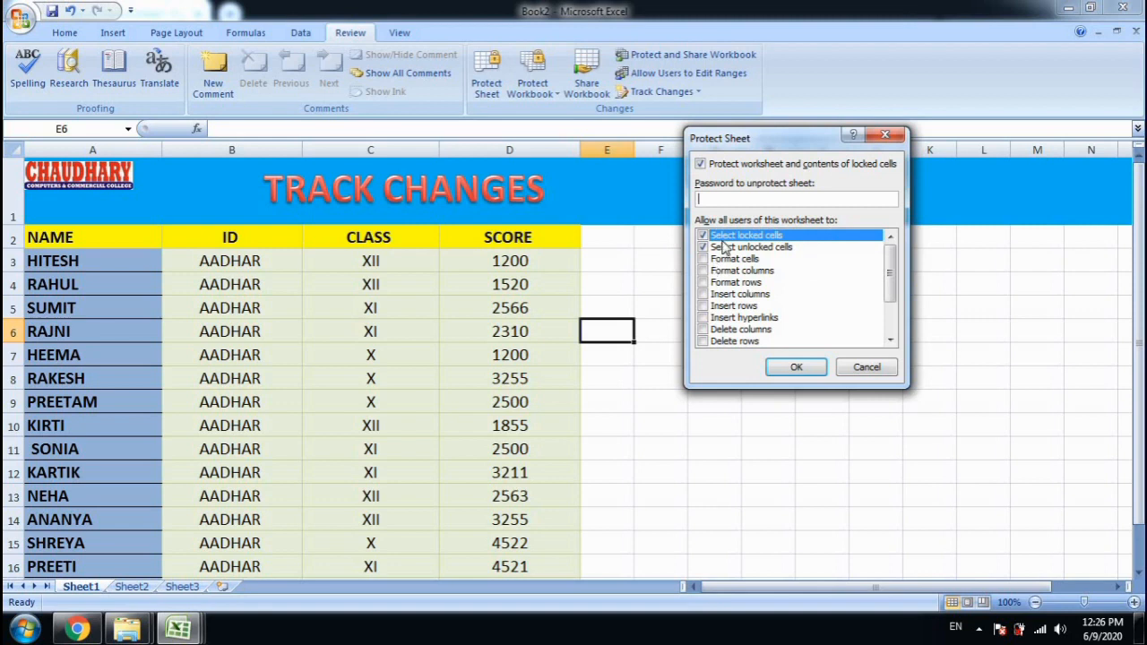
mouse_move(888, 268)
left_mouse_down()
mouse_move(886, 280)
mouse_move(885, 267)
left_mouse_up()
Let all users format, insert, delete, sort, filter, use PivotTables, and edit objects and scenarios
left_click(704, 260)
left_click(704, 270)
left_click(704, 282)
left_click(704, 304)
left_click(704, 319)
left_click(705, 330)
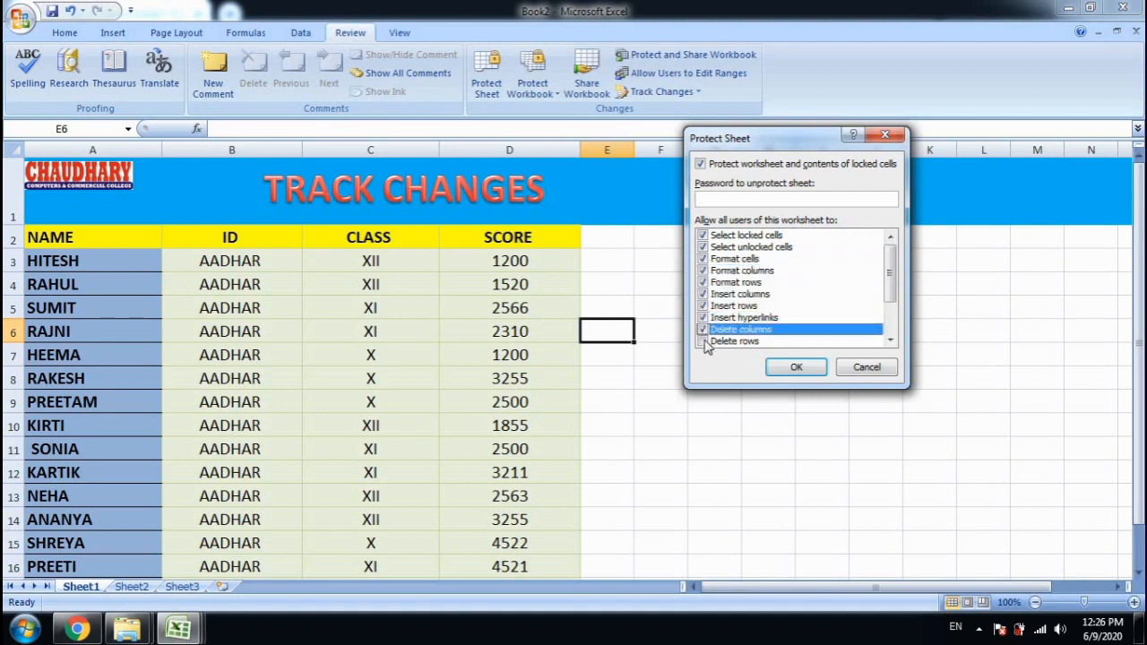
left_click(705, 339)
left_click(703, 294)
left_click(703, 305)
left_click(703, 317)
left_click(703, 329)
left_click(704, 341)
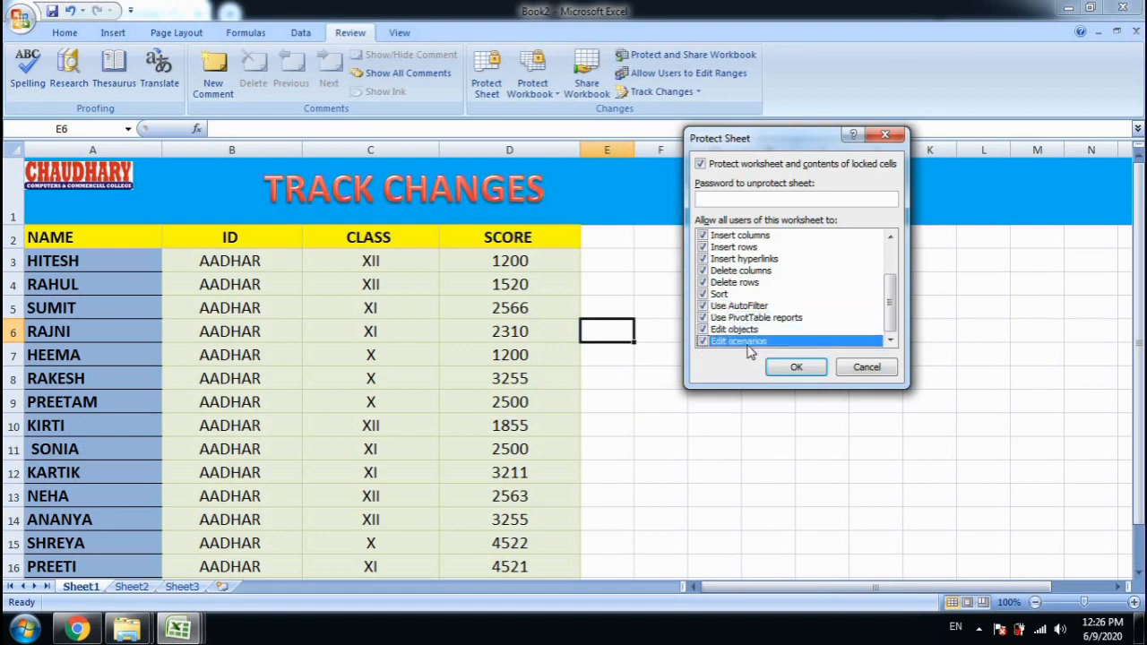
Protect the sheet with a password, entering it twice to confirm
left_click(735, 205)
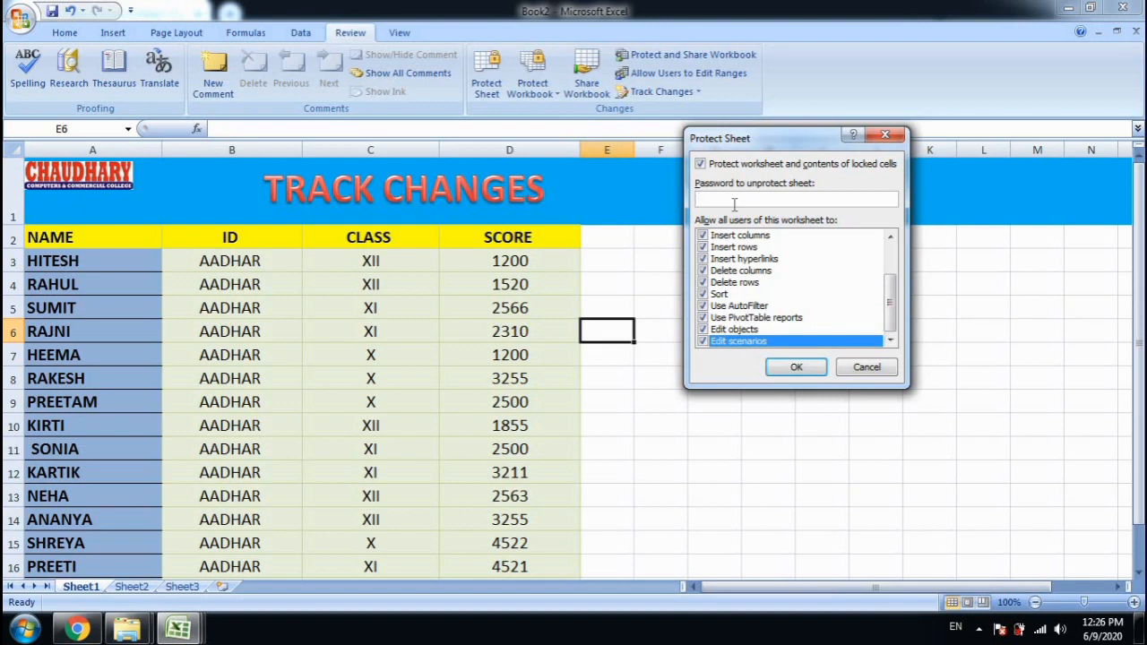
type("12")
key("Return")
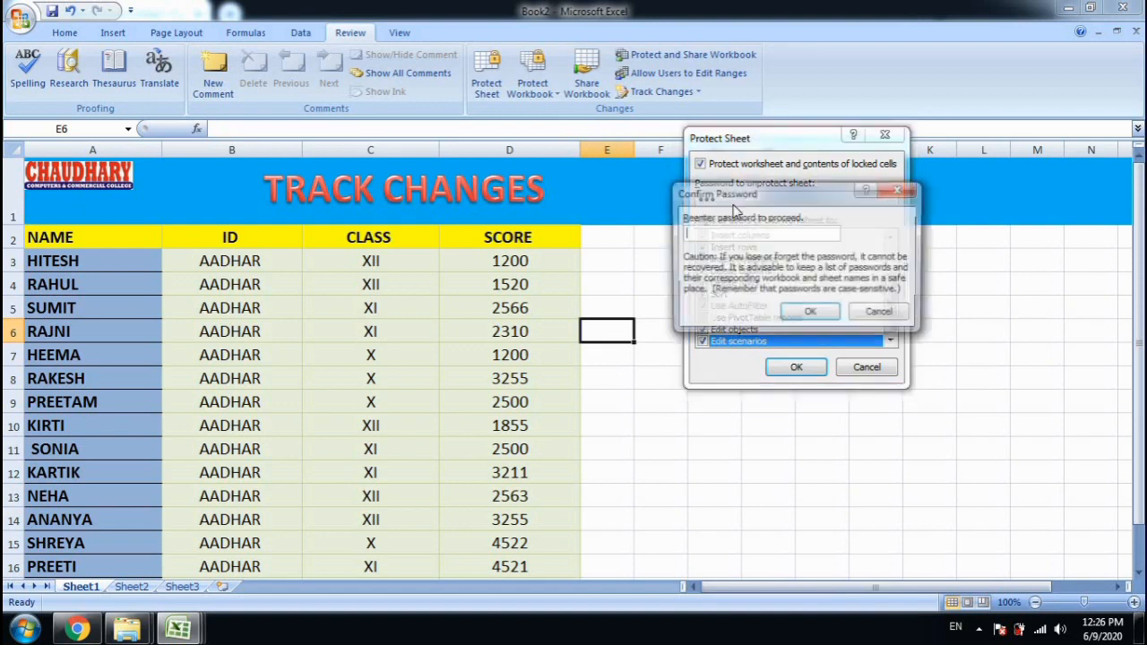
type("12")
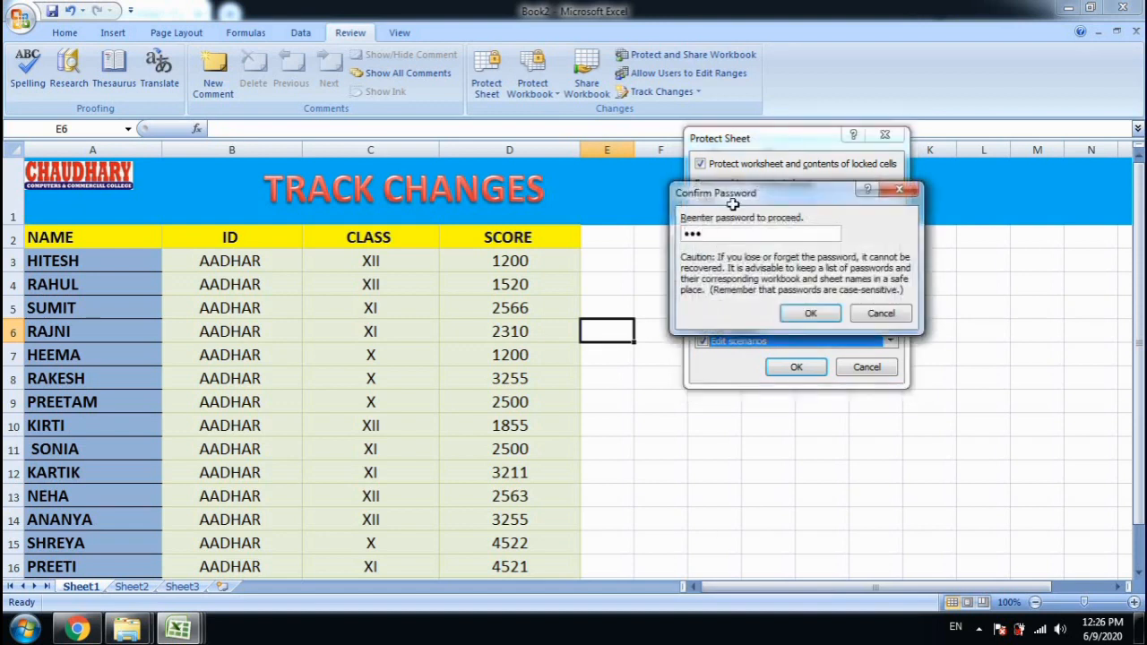
key("Return")
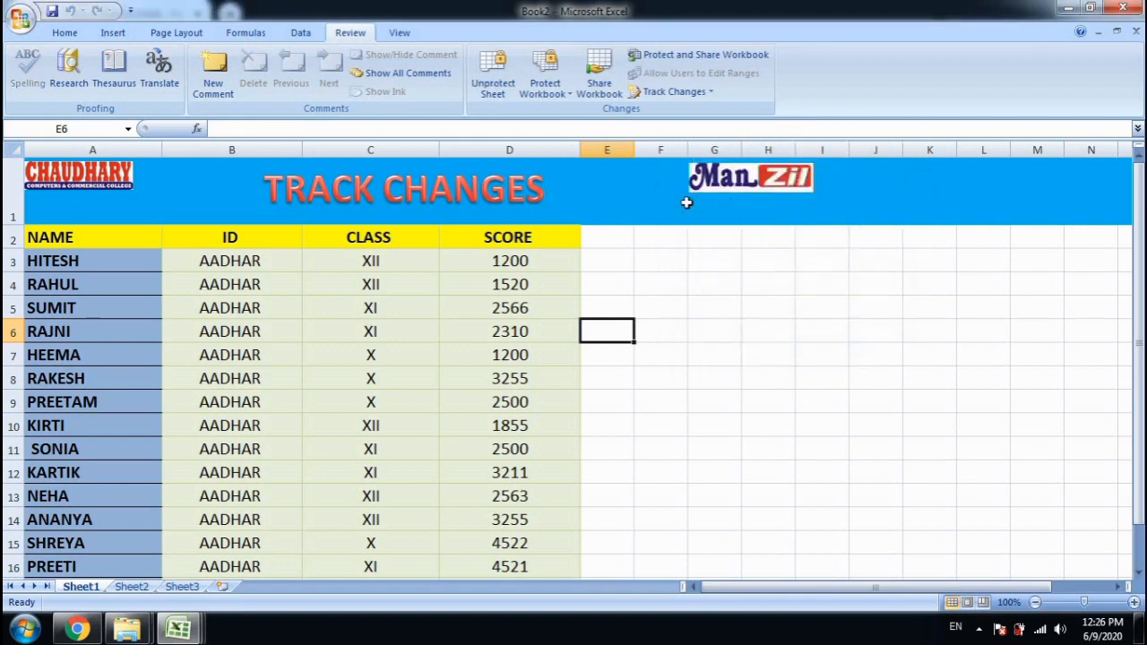
left_click(628, 260)
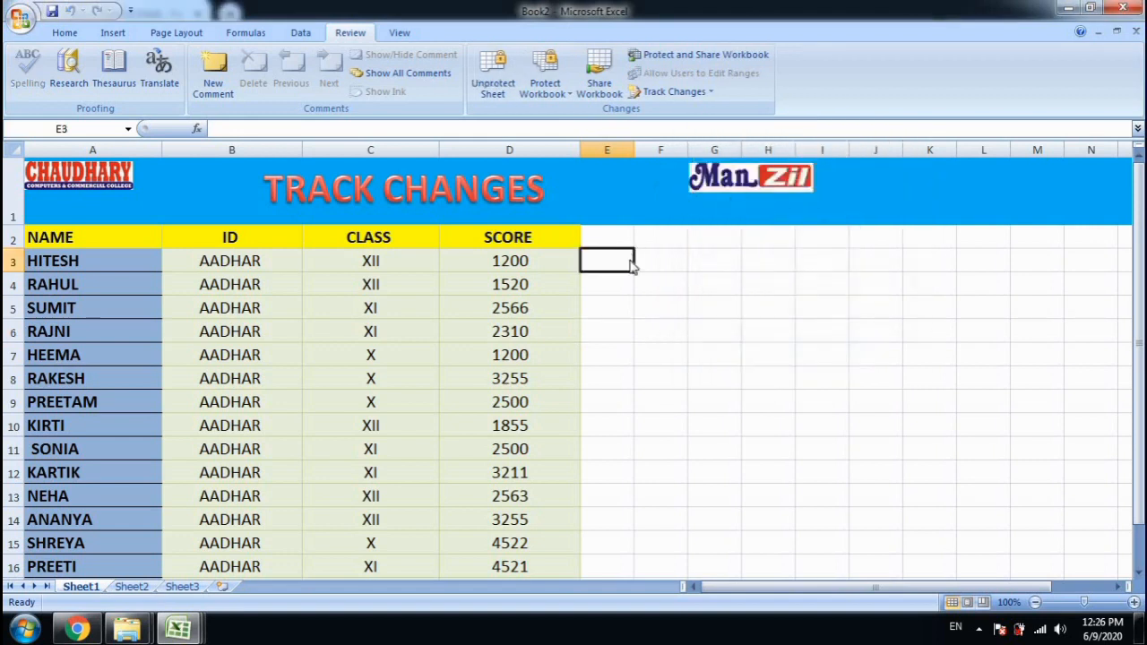
double_click(629, 260)
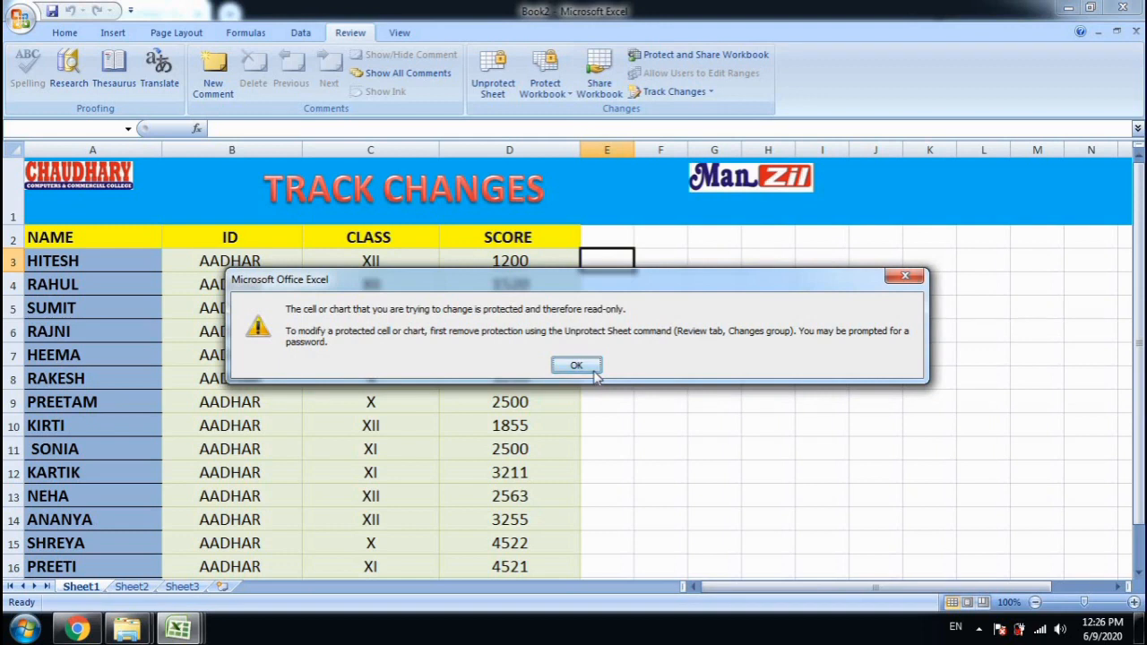
left_click(594, 371)
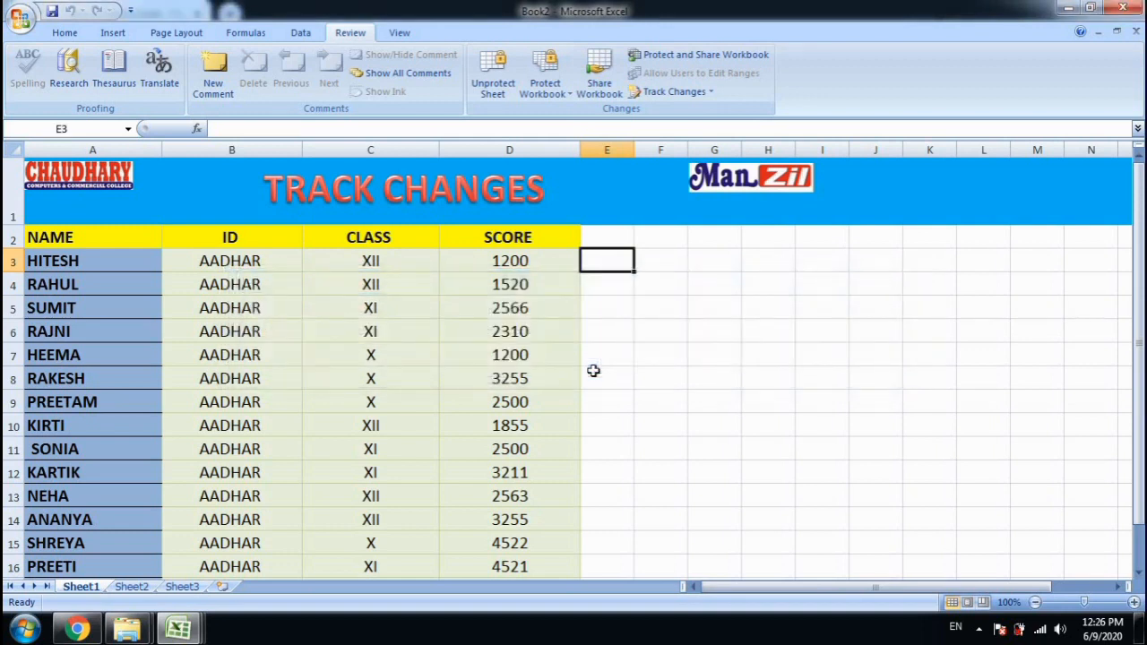
Unprotect the sheet by entering its password
left_click(500, 89)
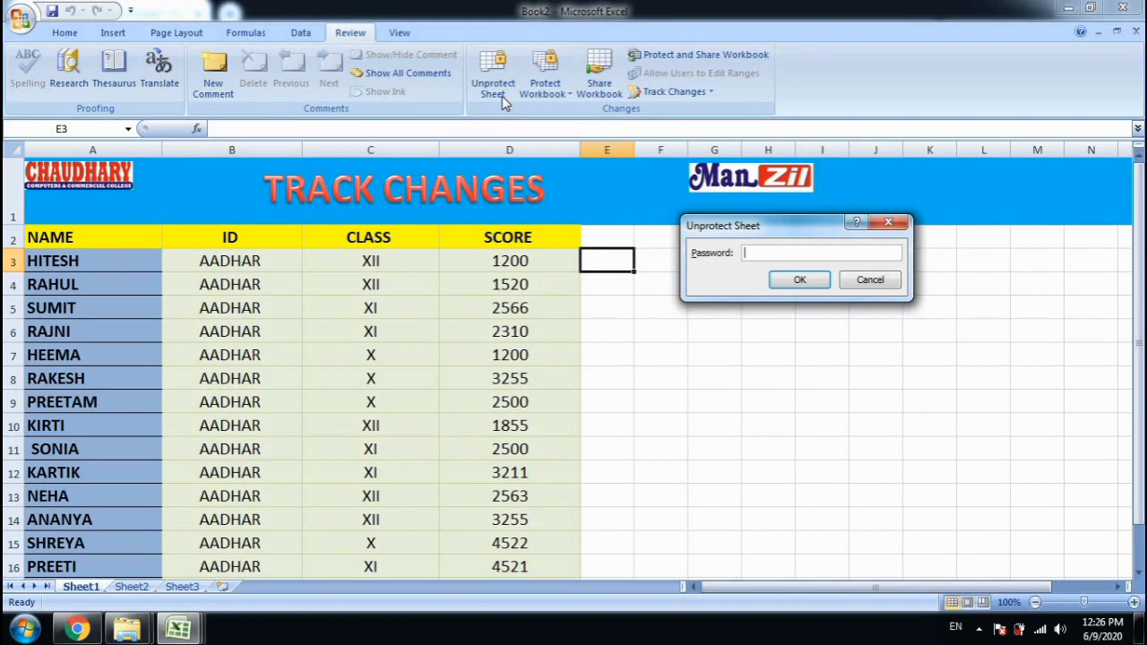
type("1234")
key("Return")
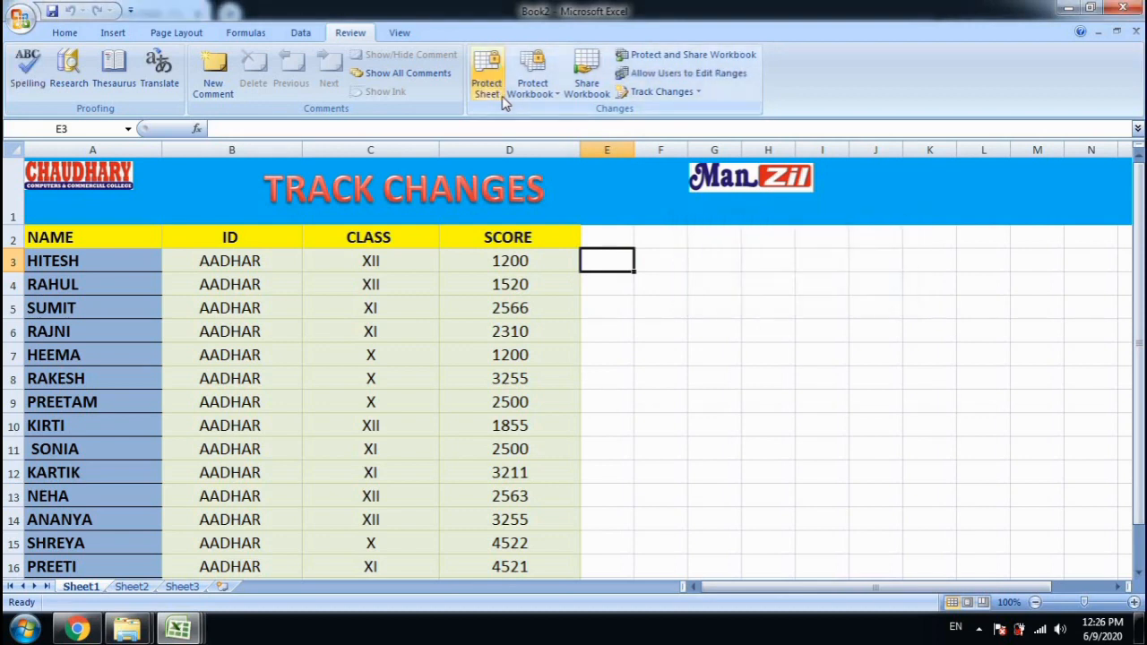
Test editing with 4343 in F7 and 34 in F9, then clear those entries
left_click(640, 355)
type("4343")
left_click(648, 399)
type("34")
left_click_drag(690, 455, 653, 324)
key("Delete")
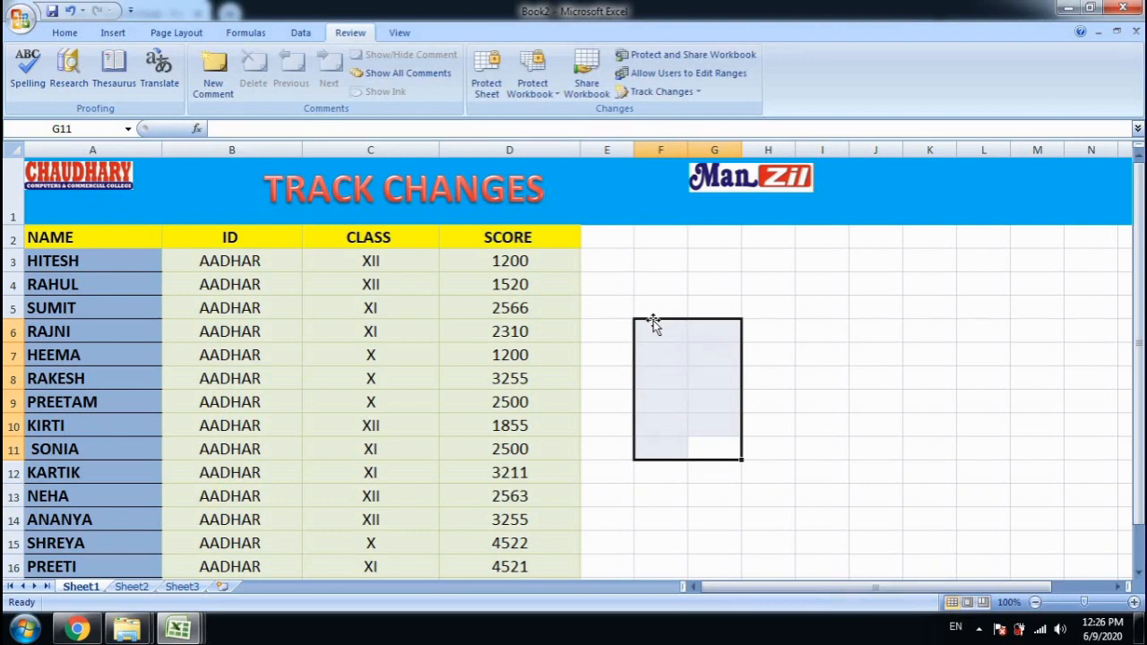
left_click(656, 274)
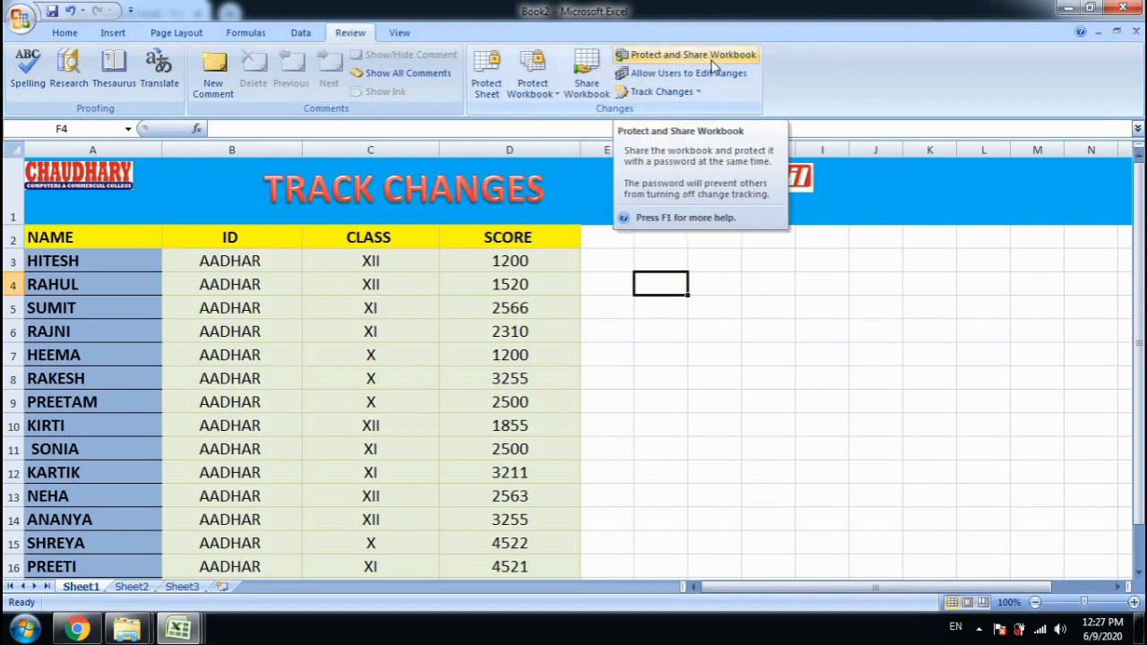
Select cell H8 and bring up the Protect Shared Workbook options
left_click(746, 377)
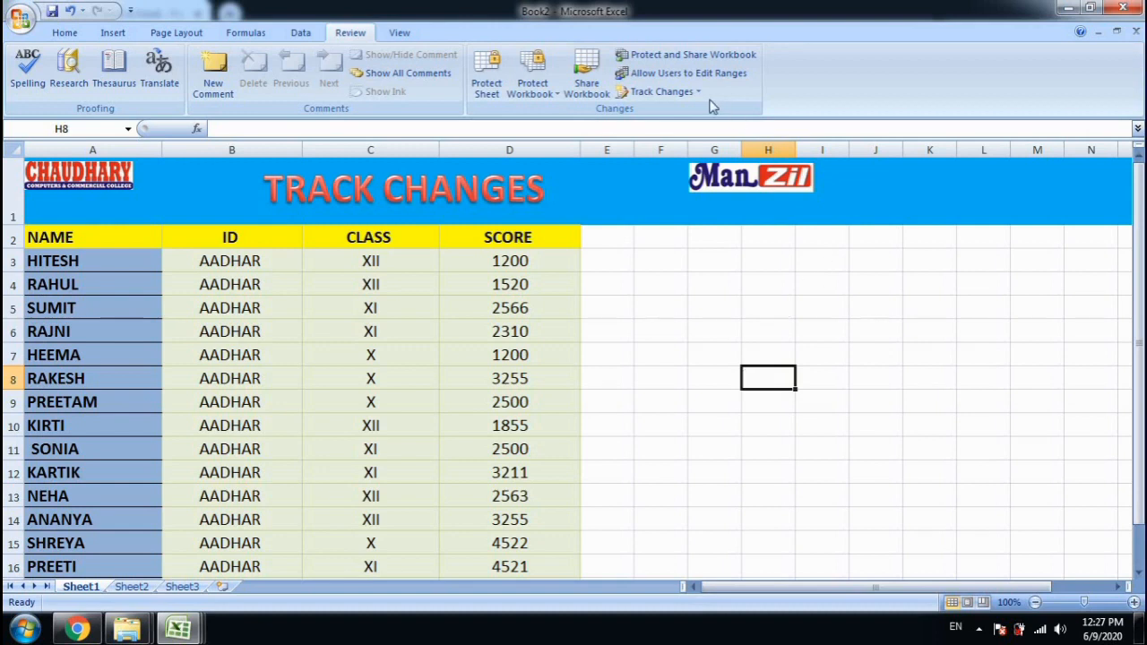
left_click(676, 57)
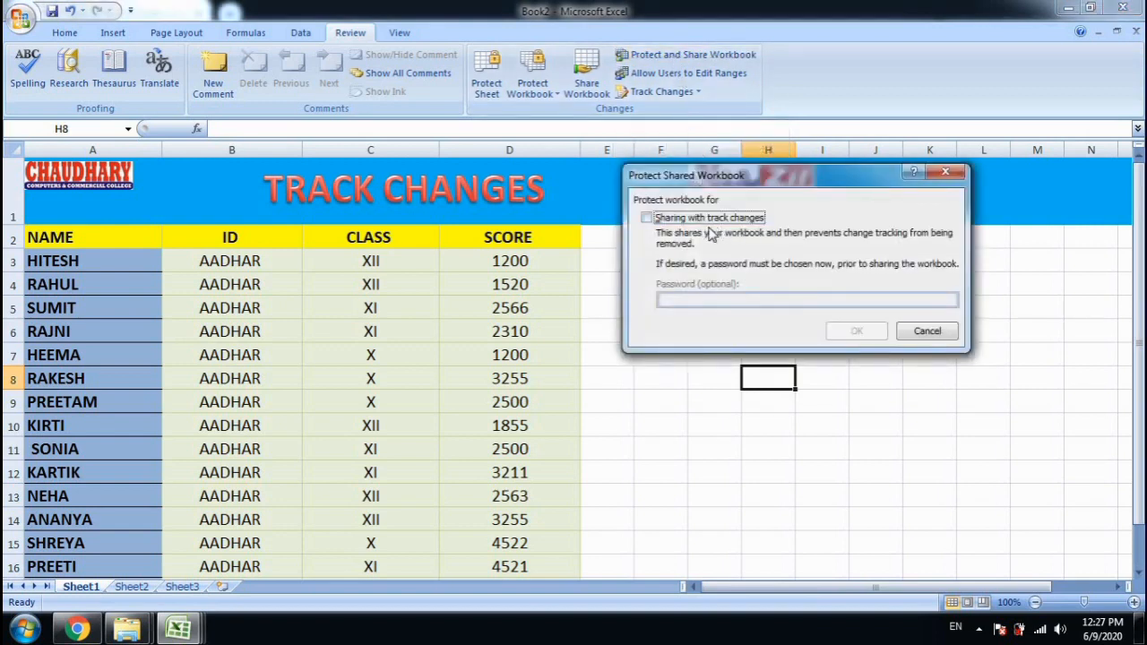
Tick 'Sharing with track changes' and confirm, leaving the password blank
left_click(648, 219)
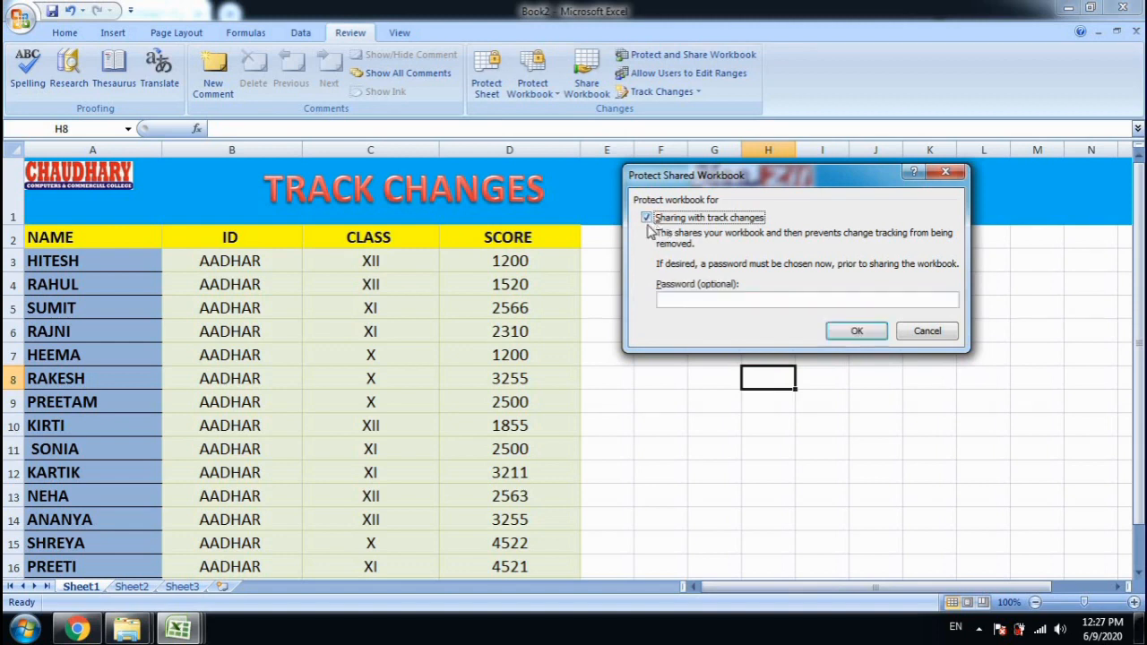
left_click(856, 332)
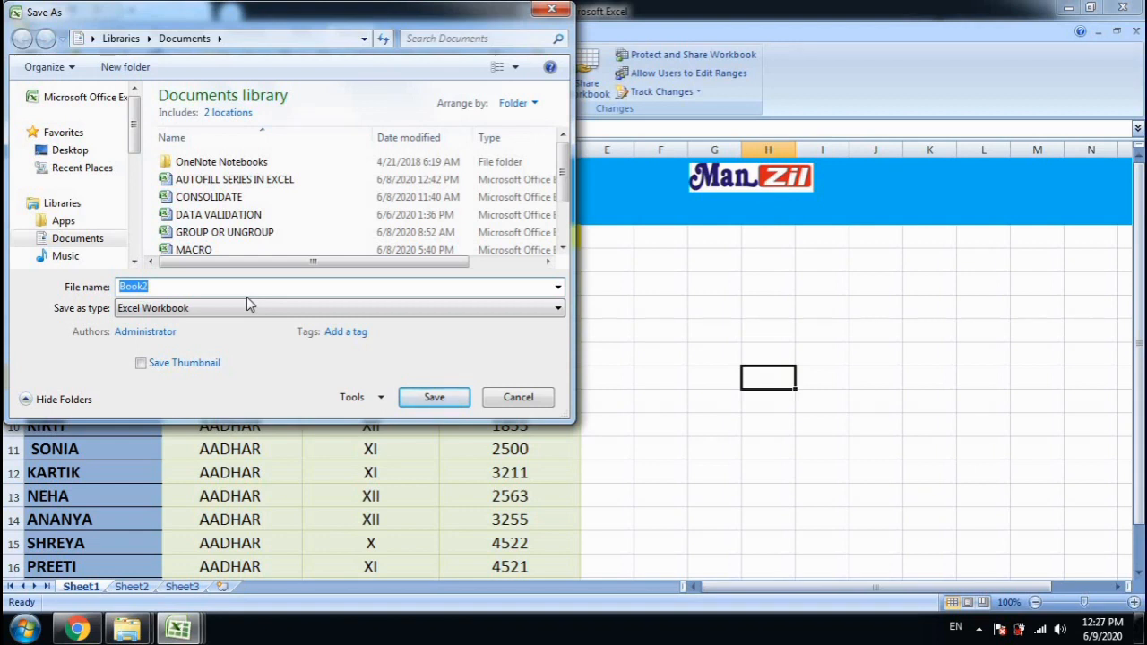
Save the workbook under the file name 'EXCEL WORKBOOK'
type("EXCEL WORKBOOK")
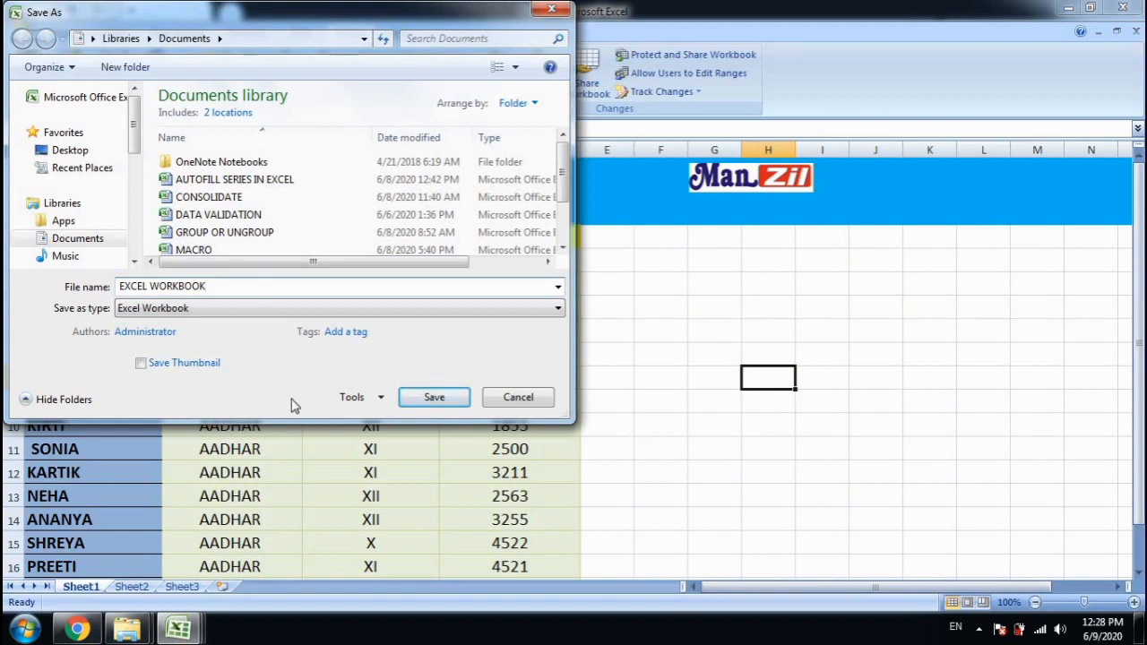
left_click(431, 396)
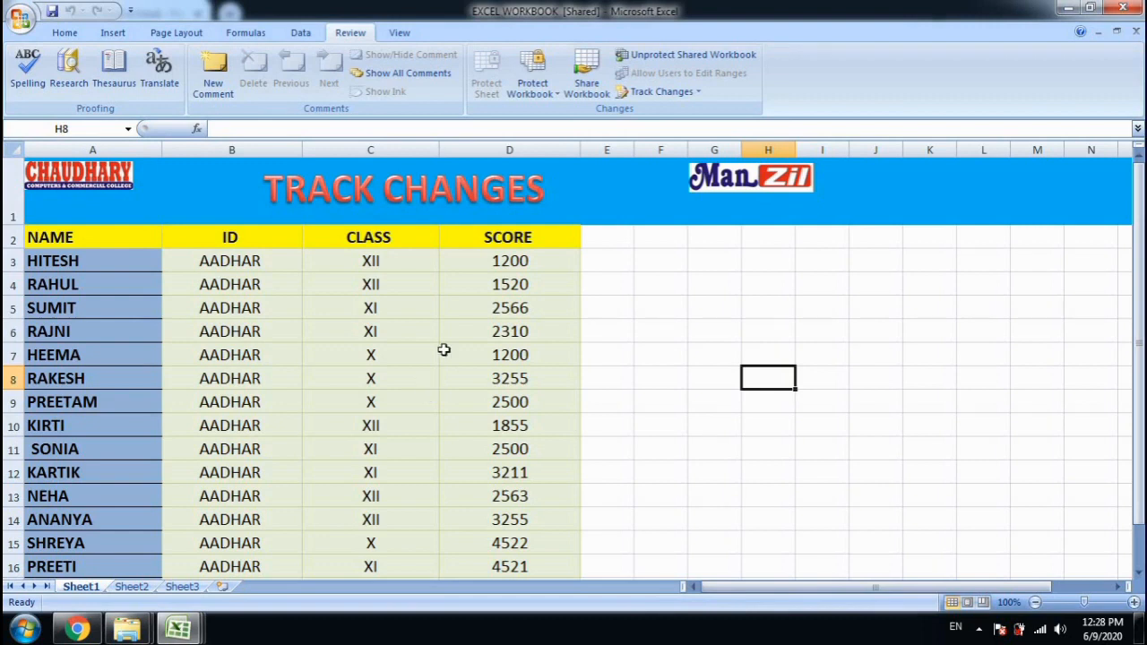
Enter classes XII, IX and VIII in cells C8, C9 and C10
left_click(413, 373)
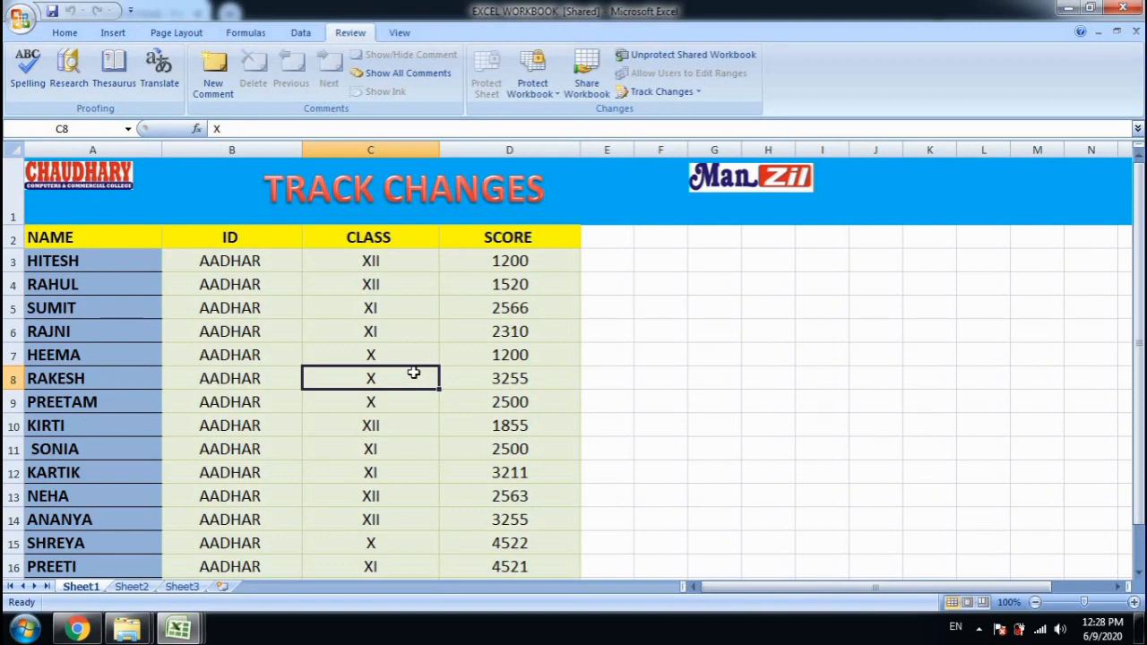
type("XII")
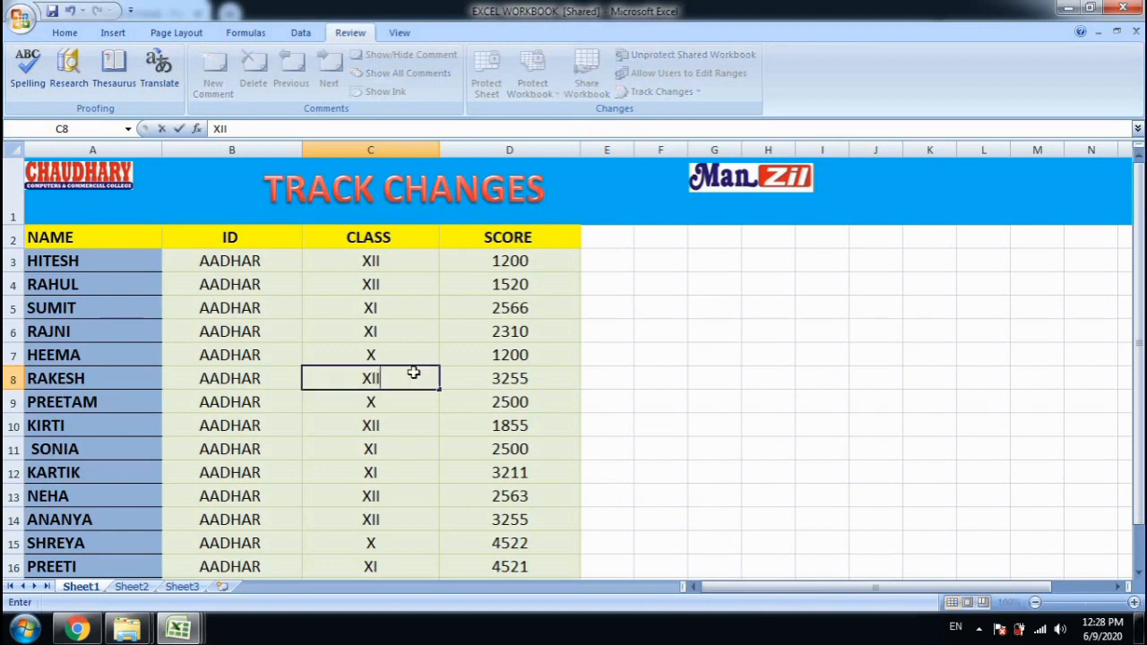
key("Return")
type("IX")
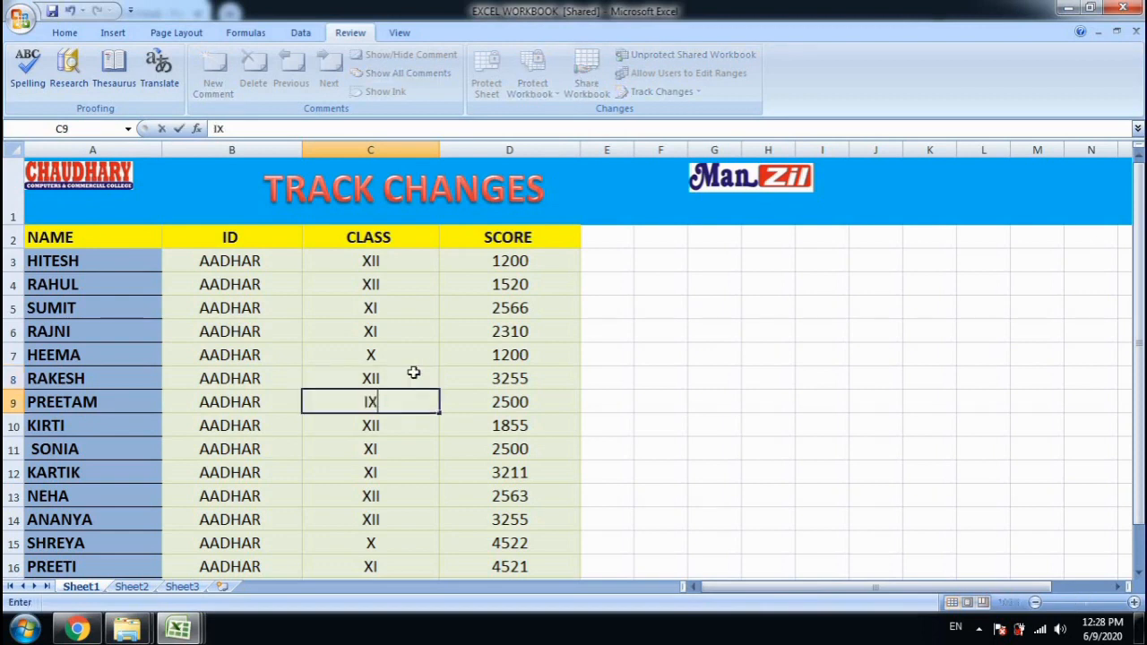
key("Return")
type("VIII")
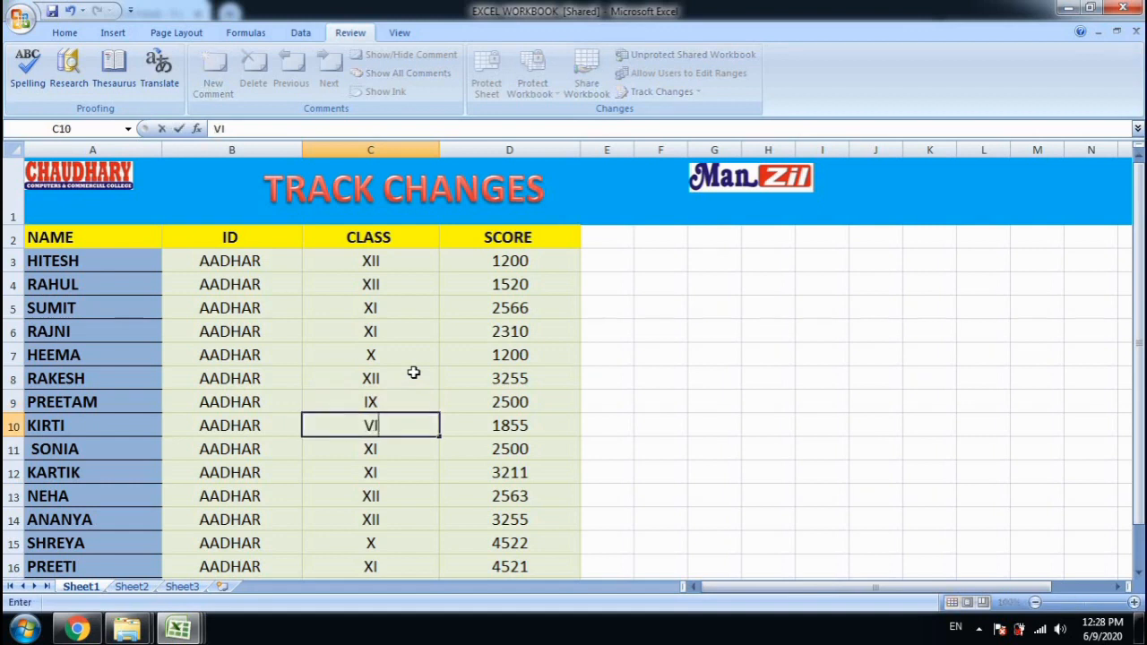
key("Return")
Enter scores 2000 in D6, 2500 in D7, 3000 in D12 and 2500 in D13
key("Up")
key("Up")
key("Up")
key("Up")
key("Up")
key("Right")
type("2000")
key("Return")
type("2500")
key("Return")
key("Down")
key("Down")
key("Down")
key("Down")
type("3000")
key("Return")
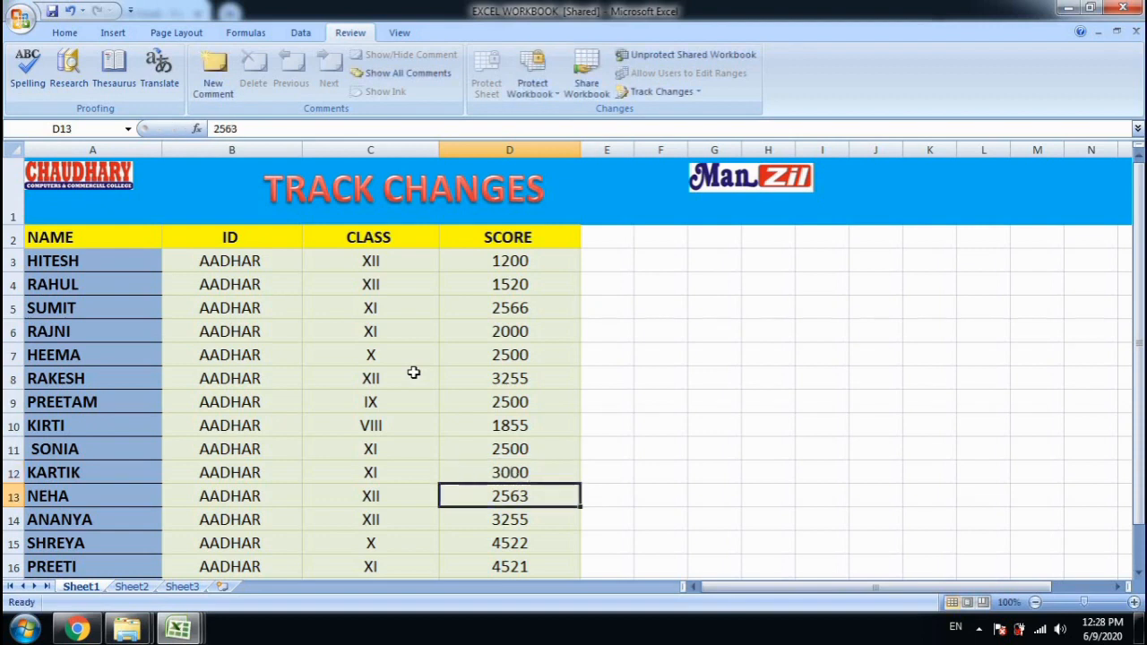
type("2500")
key("Return")
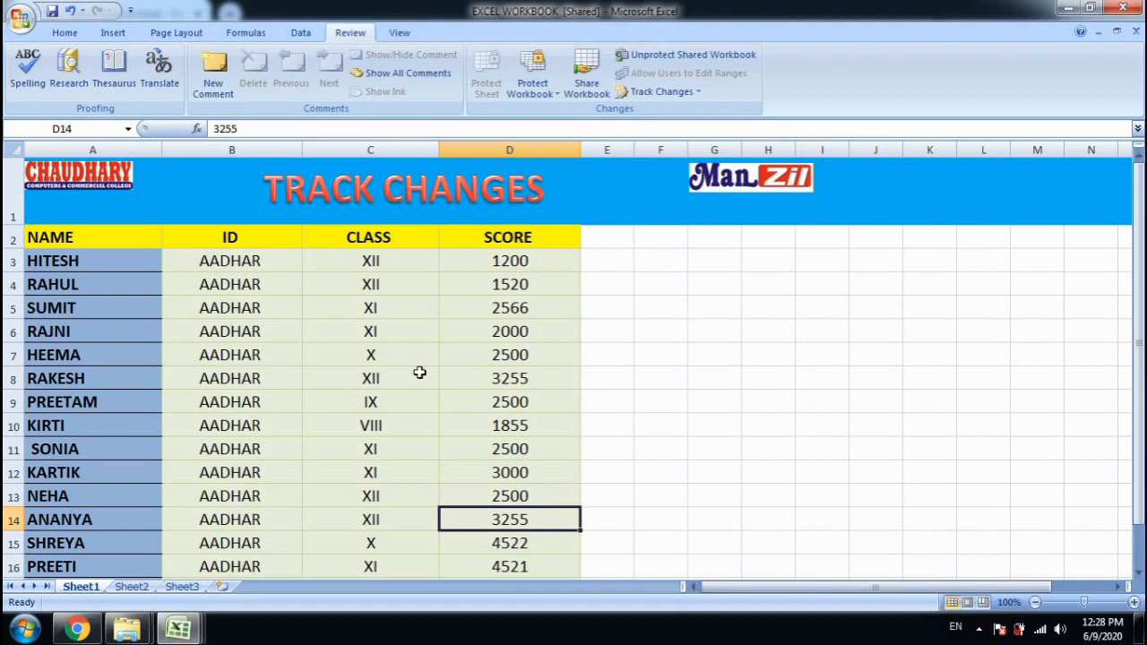
left_click(689, 377)
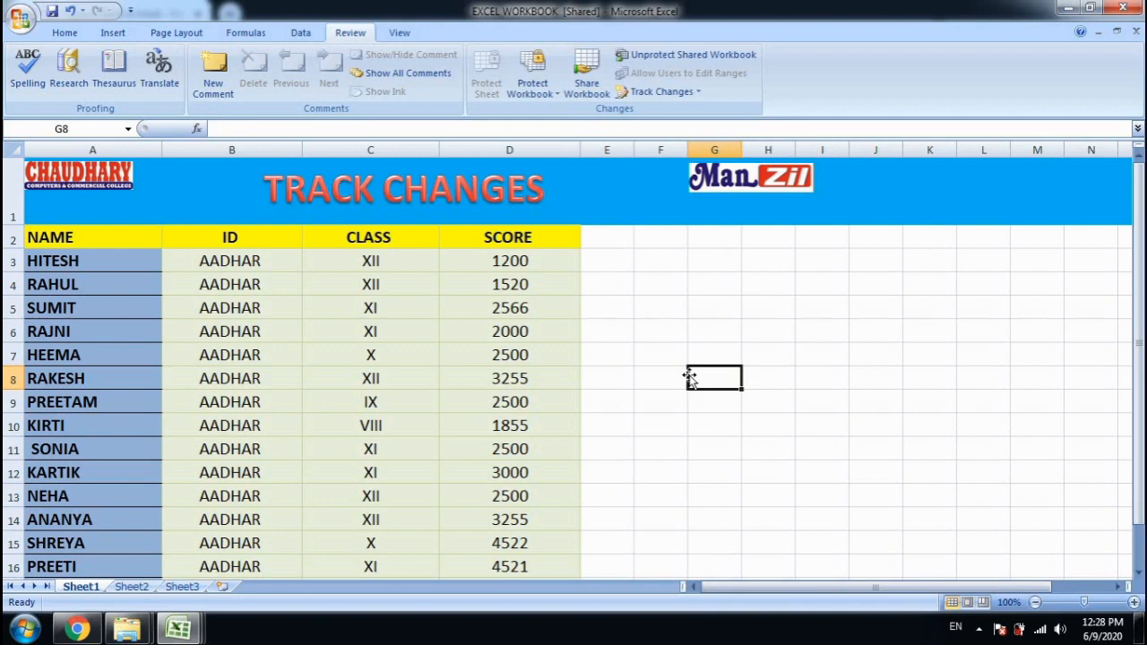
Highlight on screen all changes made within range A2:D17
left_click(677, 97)
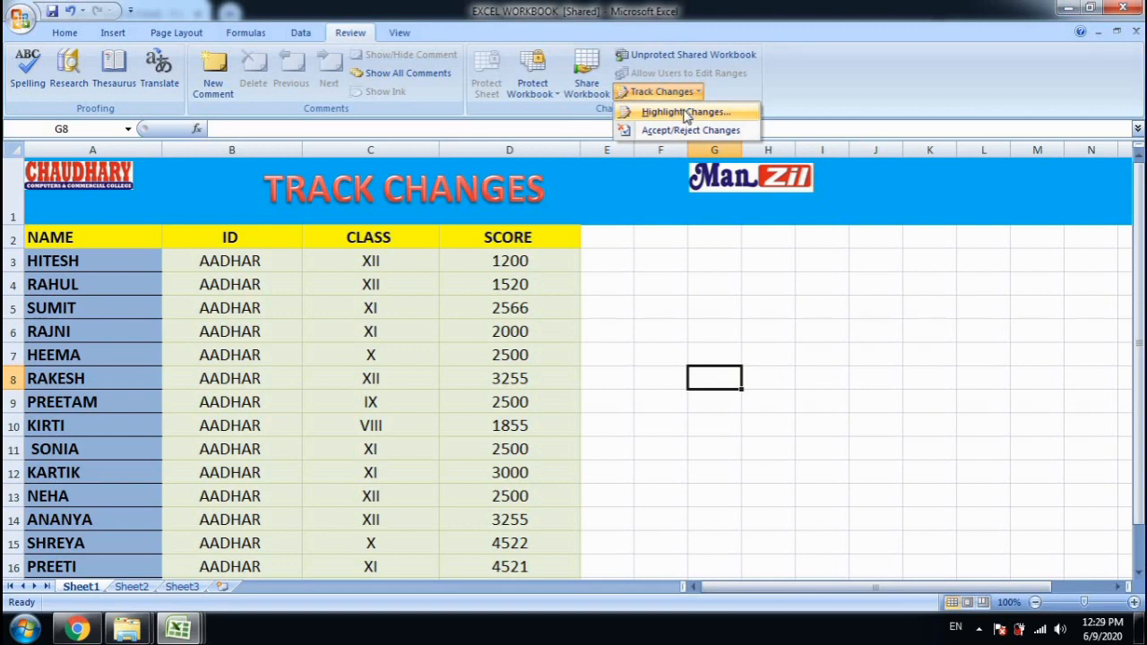
left_click(685, 115)
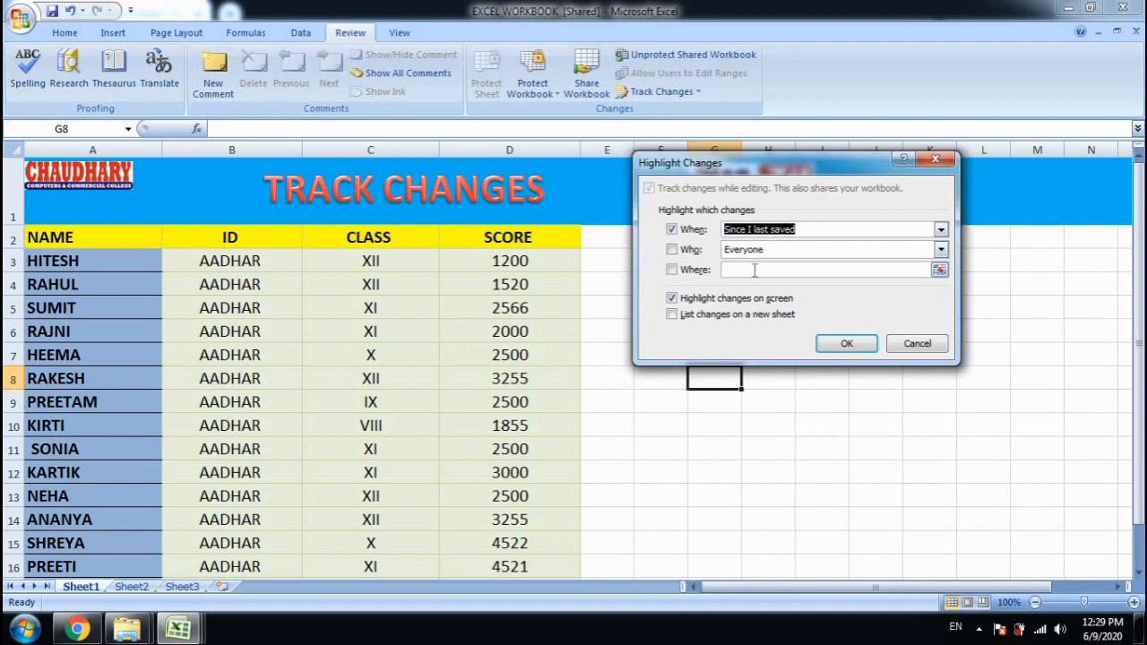
left_click(755, 270)
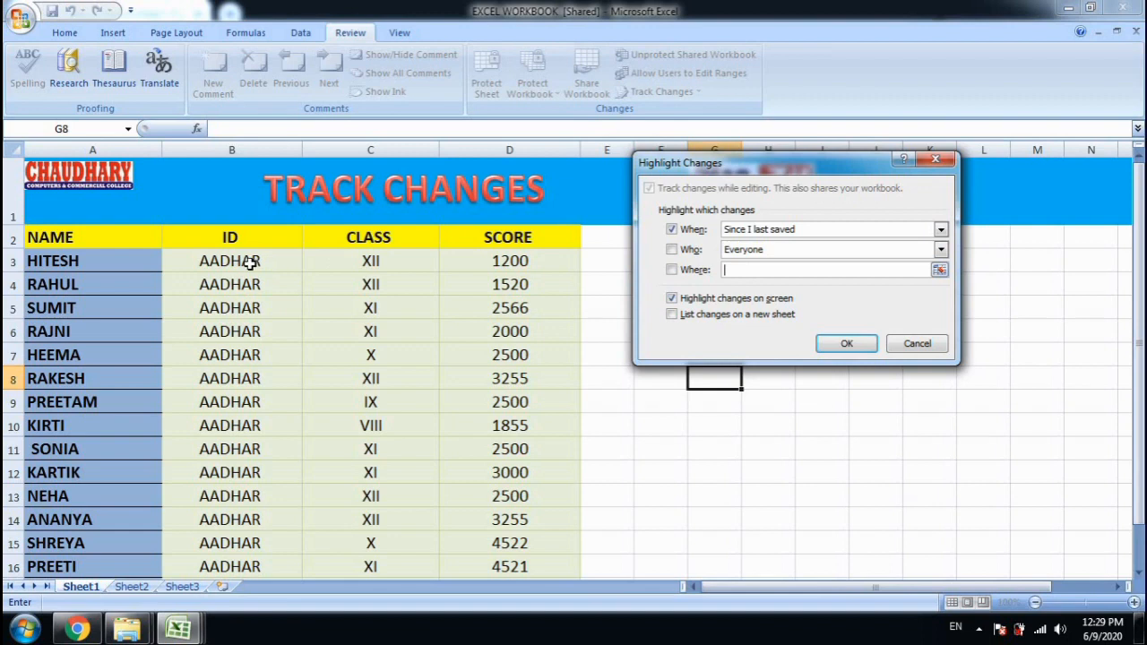
left_click_drag(149, 240, 509, 528)
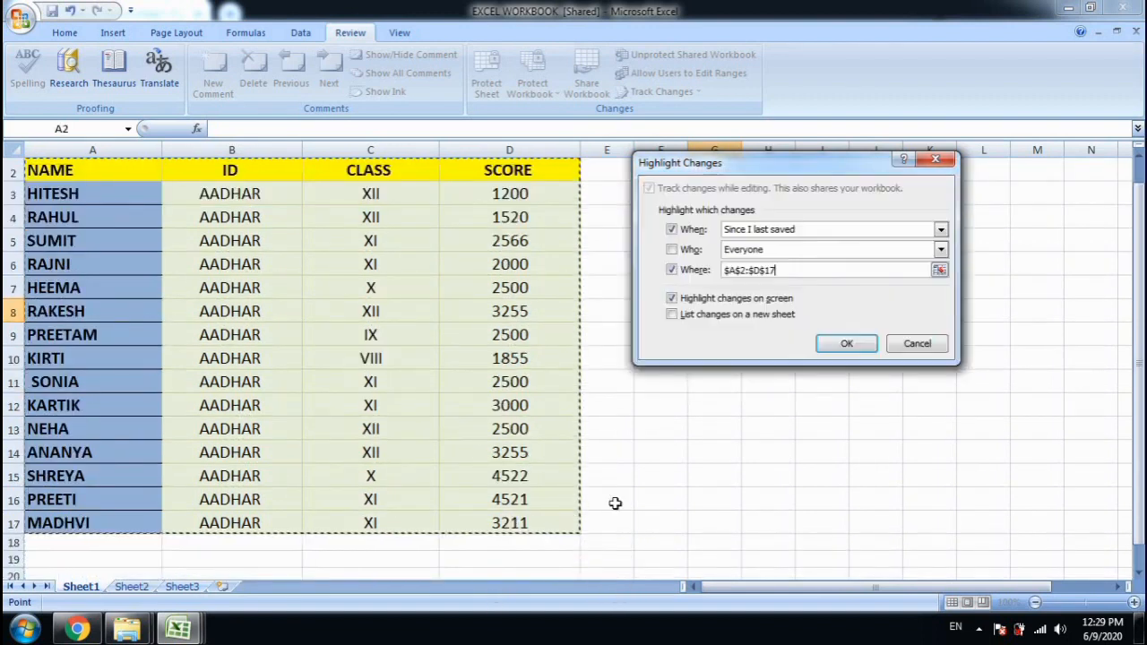
scroll(384, 281, "up", 1)
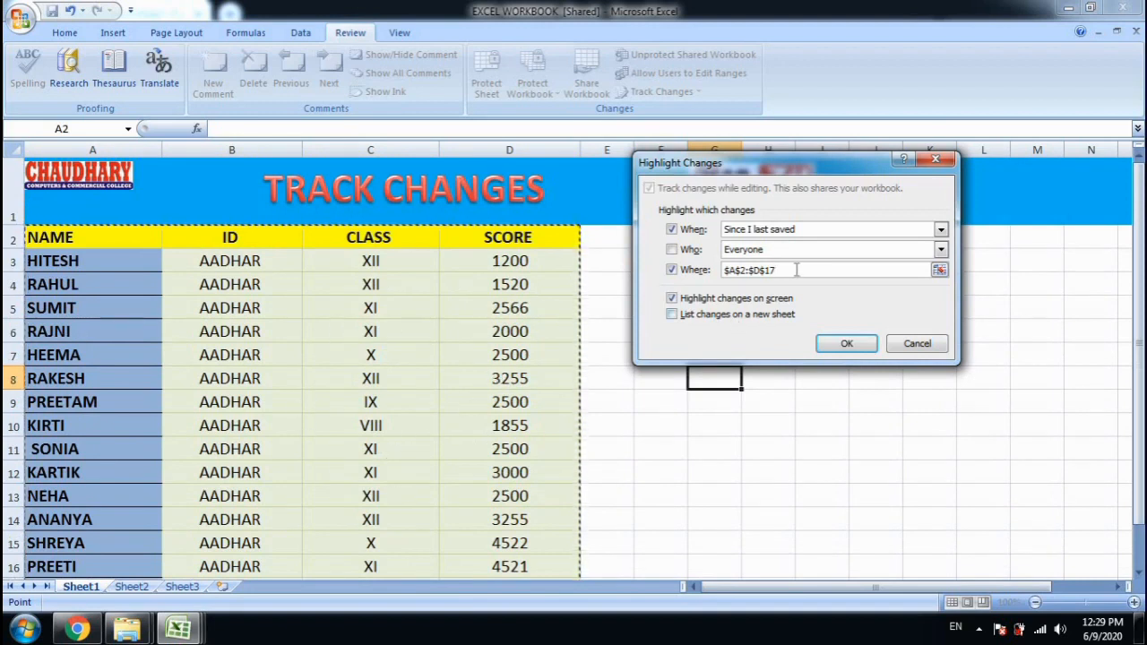
left_click(849, 345)
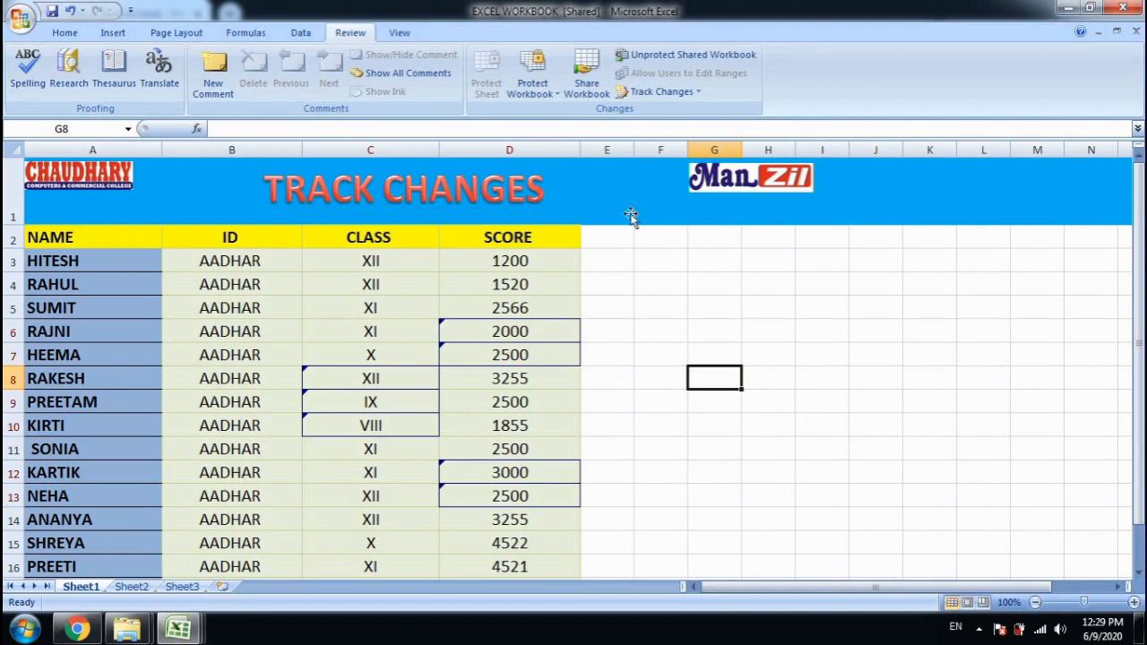
Save the workbook and start reviewing not-yet-reviewed changes in $A$2:$D$17
left_click(698, 92)
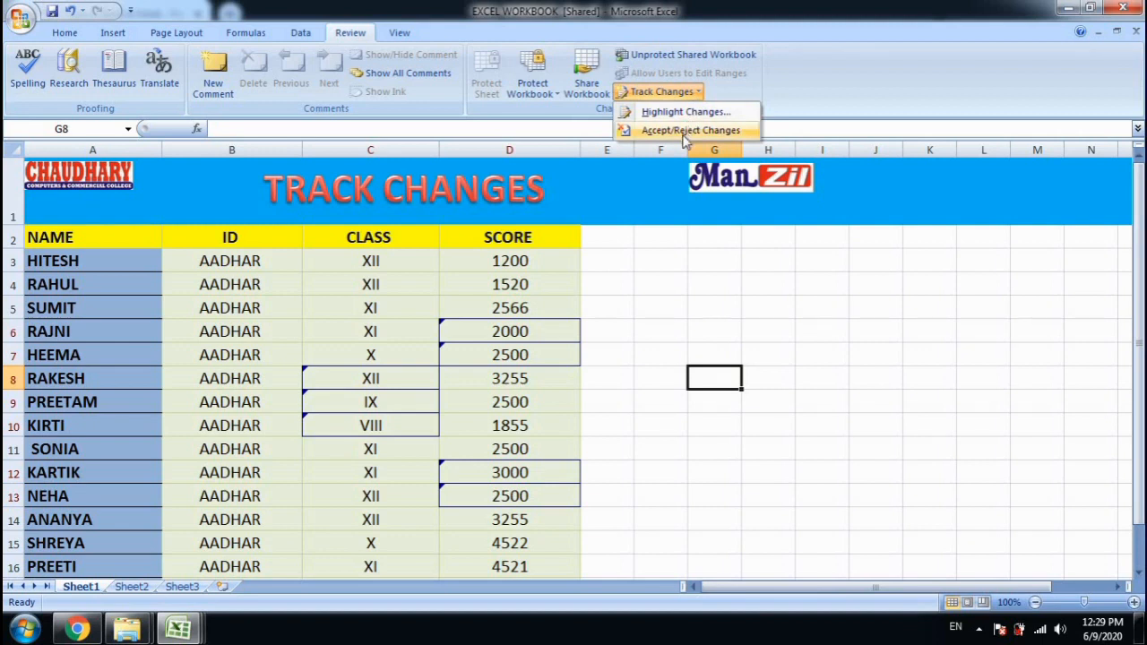
left_click(685, 132)
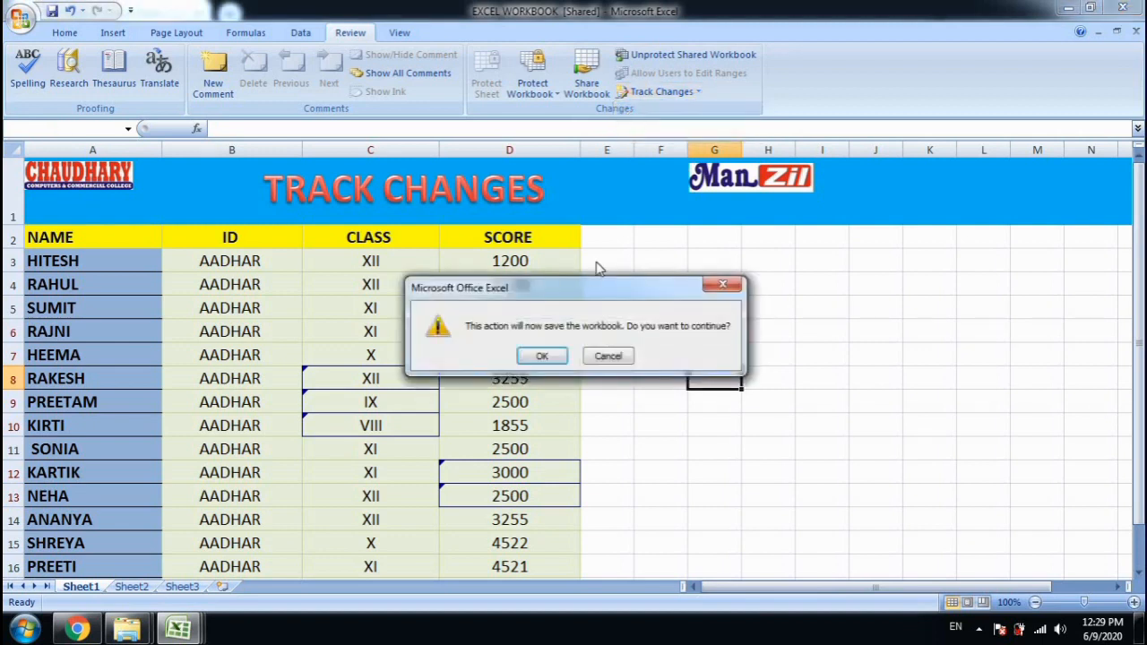
left_click(529, 358)
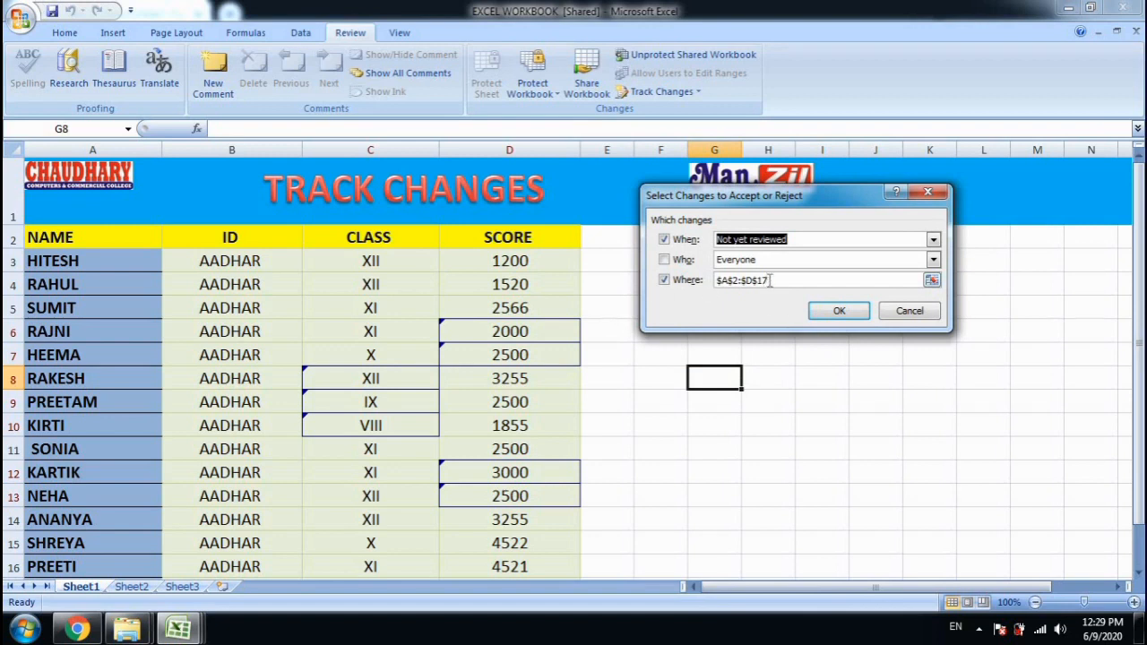
left_click(839, 313)
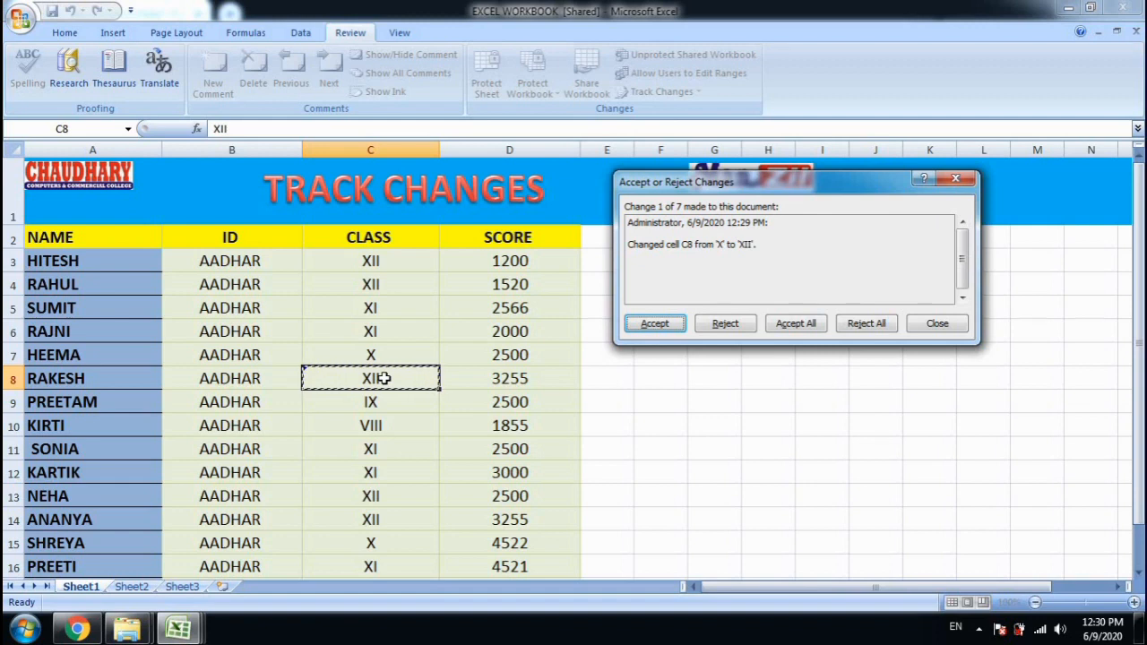
Accept XII in C8 and reject the C9 and C10 changes, restoring X and XII
left_click(655, 328)
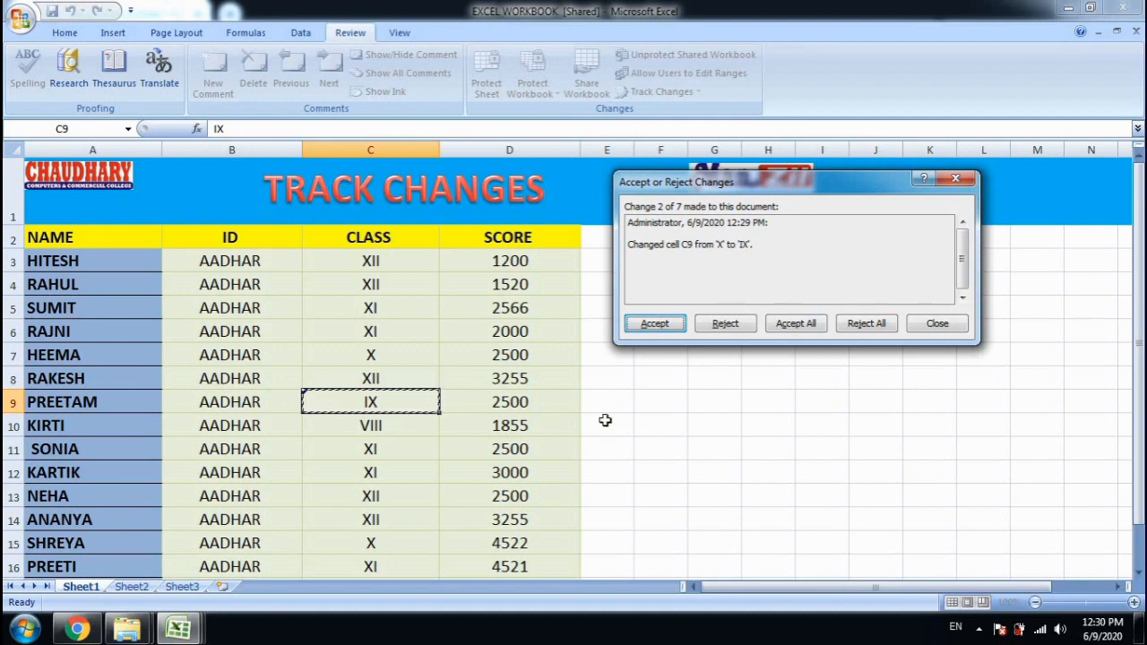
left_click(728, 325)
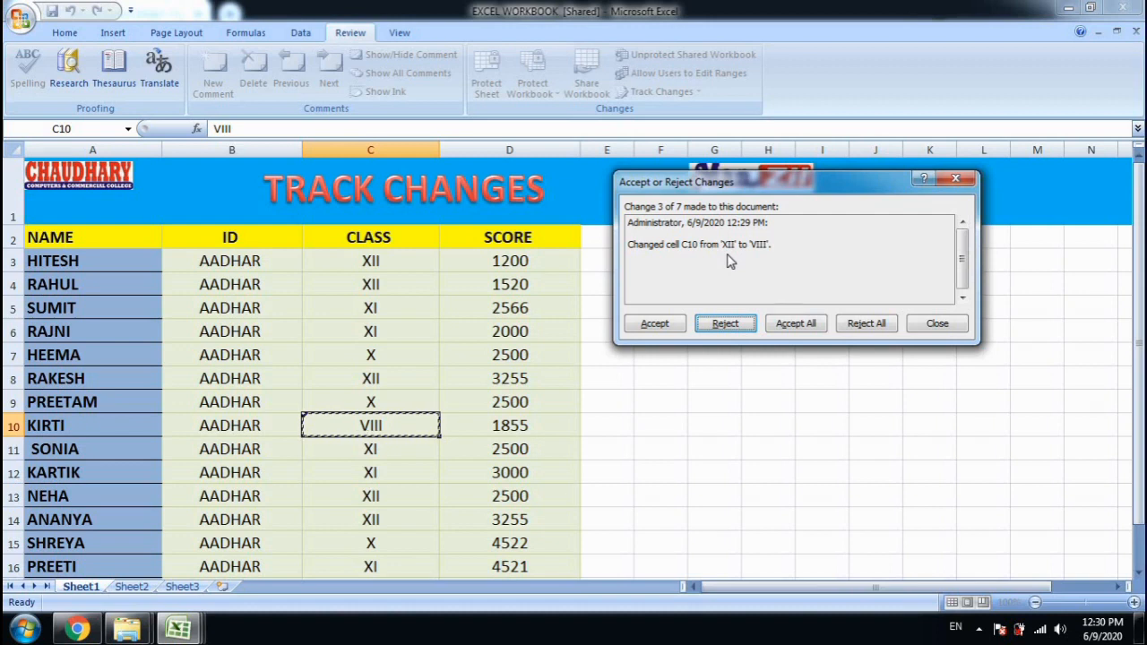
left_click(727, 326)
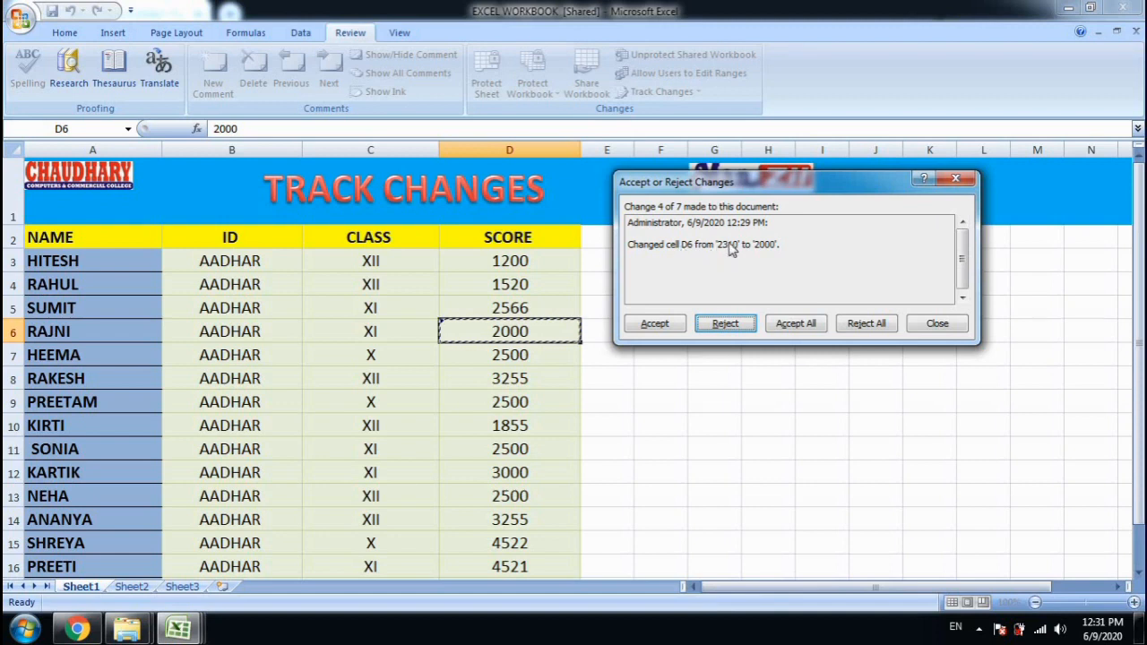
Reject D6's change to restore 2310, accept D7's 2500, and end the review
left_click(725, 328)
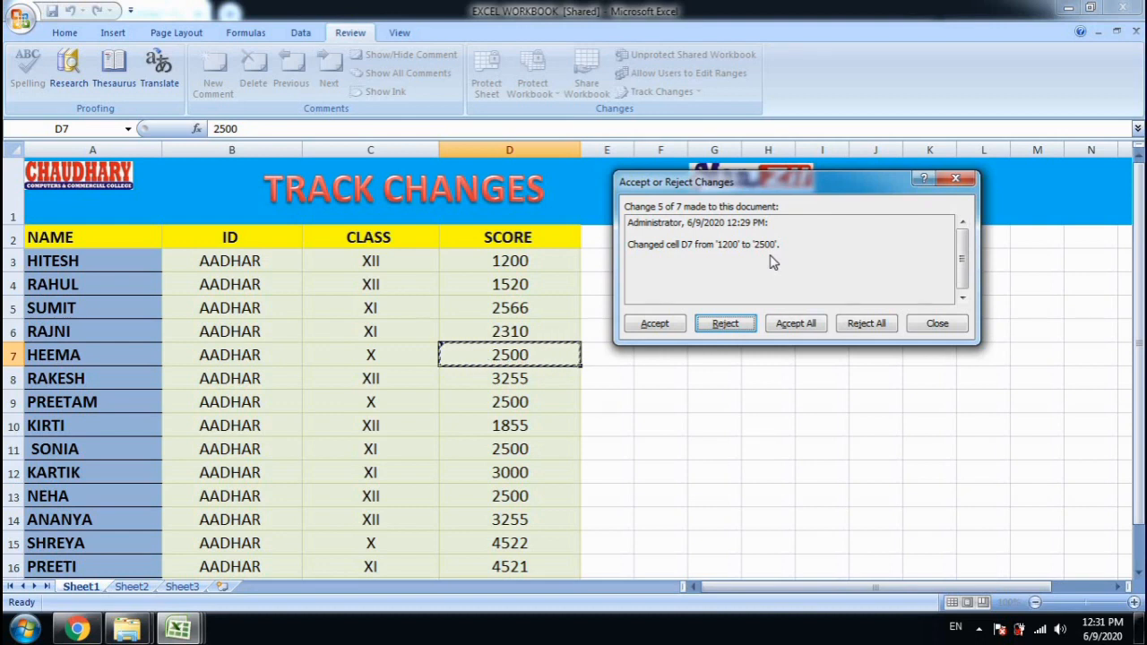
left_click(663, 327)
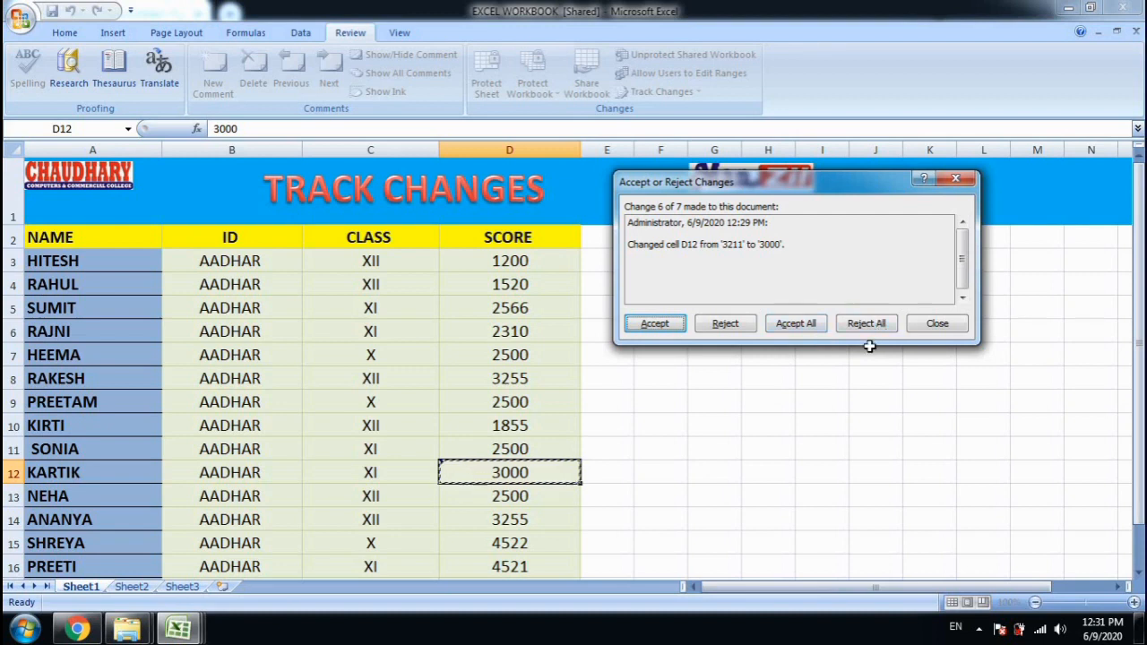
left_click(936, 328)
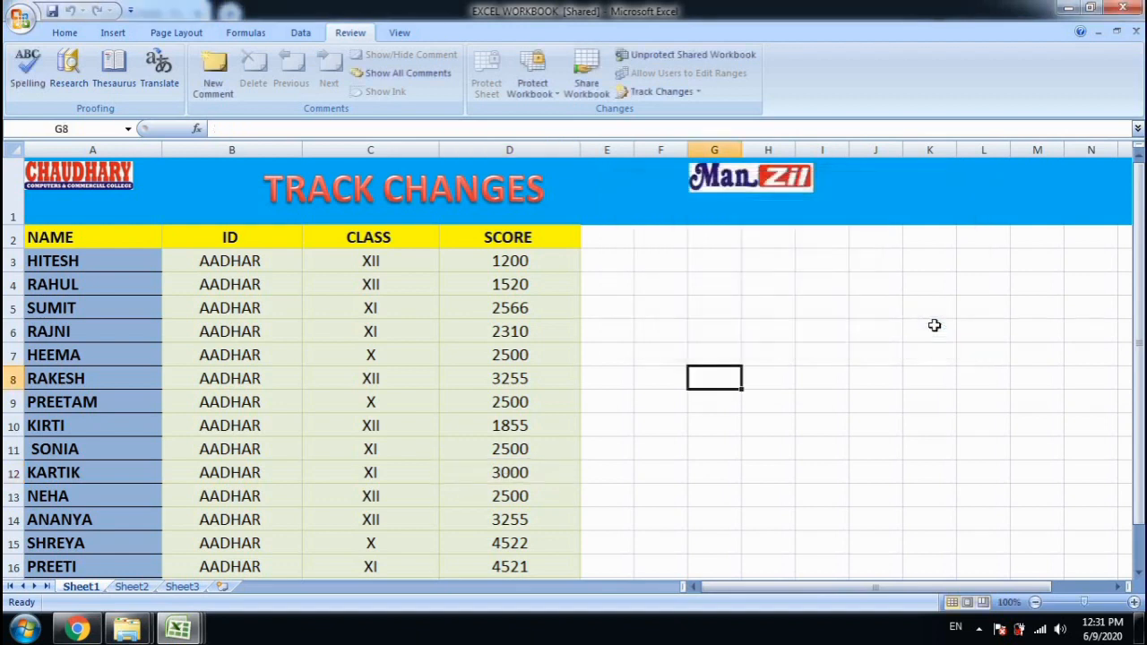